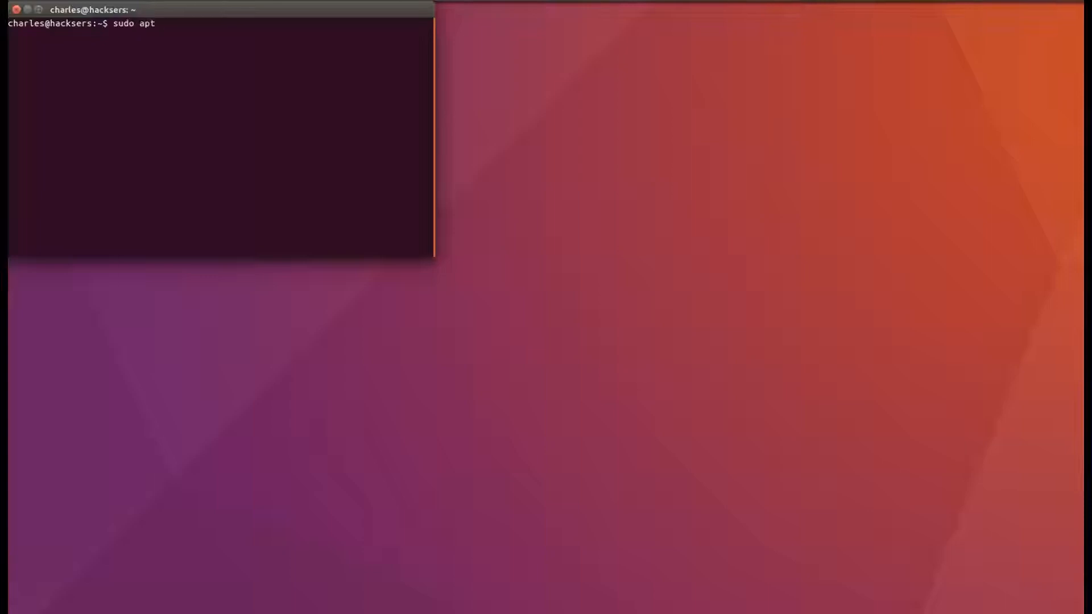
text(-get install)
text( do)
text(cker)
Run 'sudo apt-get install docker' to install the Docker package with administrator rights.
key(Return)
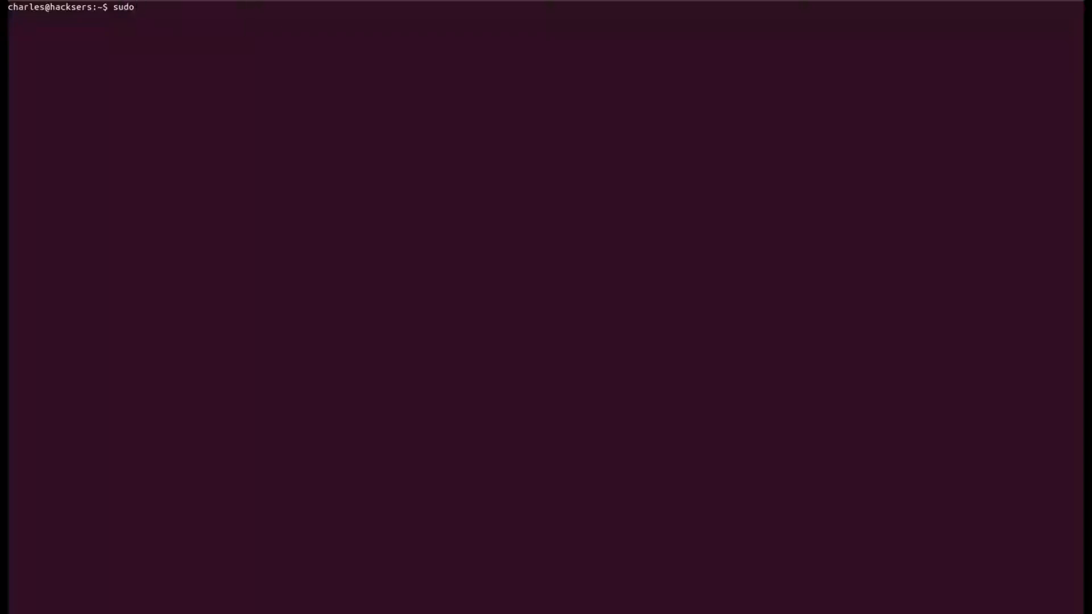
text(docker ps)
Run 'sudo docker ps' with the sudo password, listing no running containers.
key(Return)
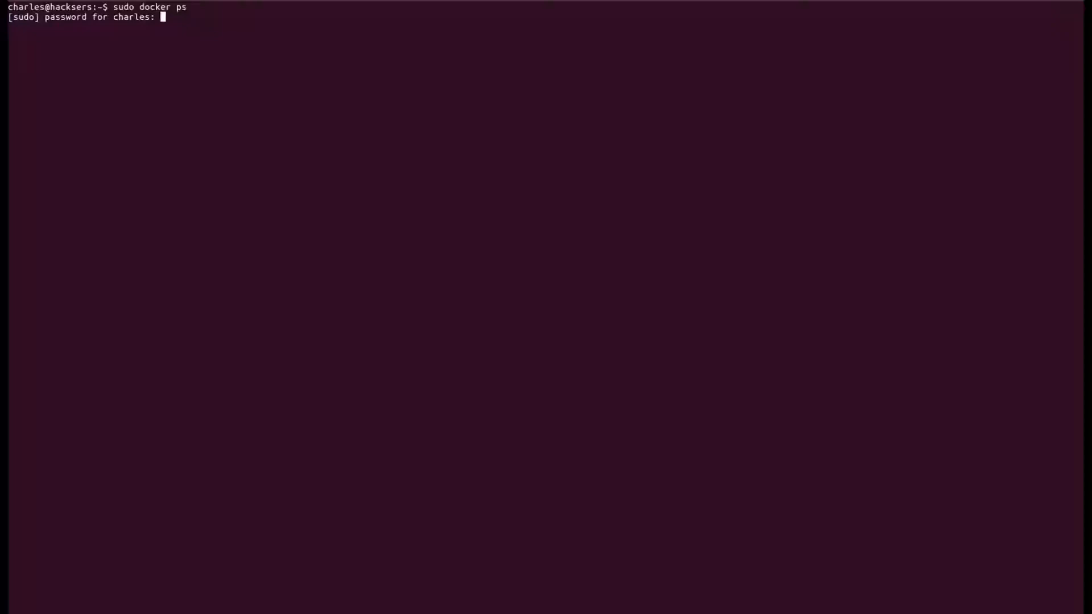
key(Return)
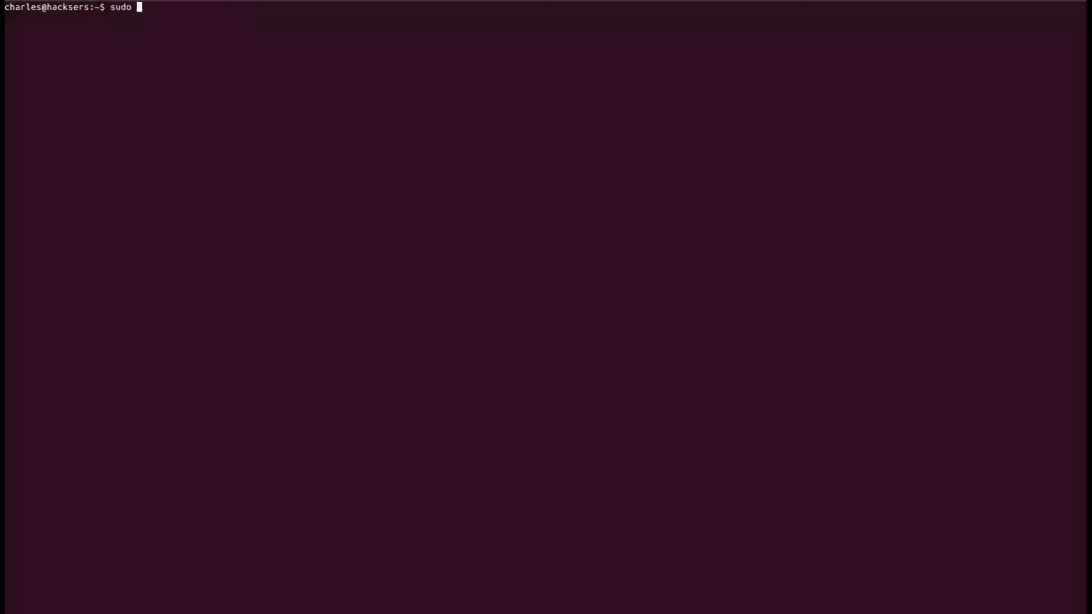
text(do)
text(cker)
text( run docker.i)
text(o/heichblatt/cpuminer -a)
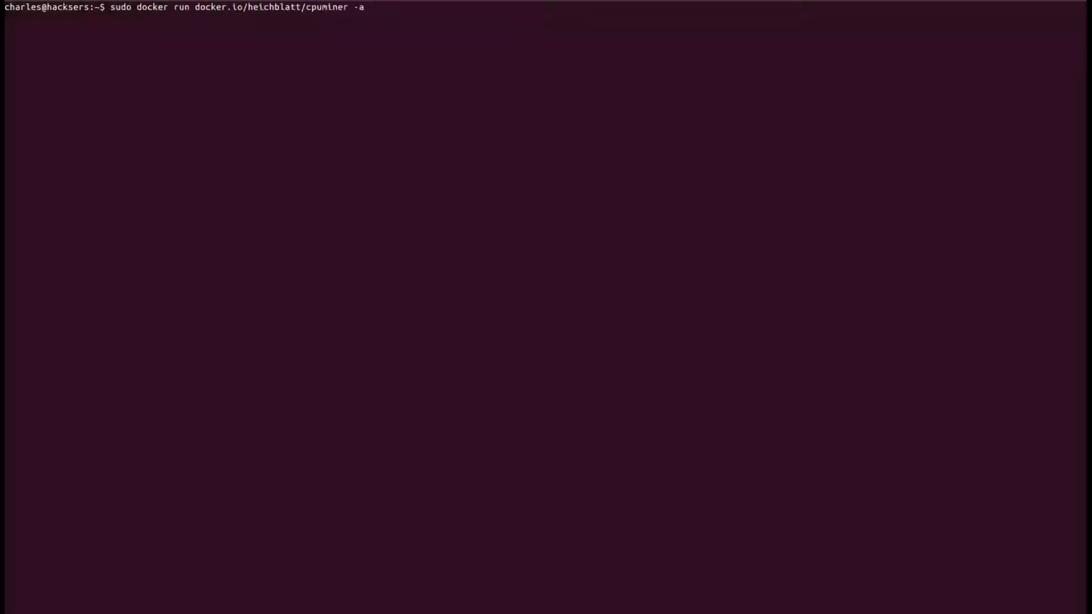
text( sha256d -o stratum+tcp)
text(://stratum)
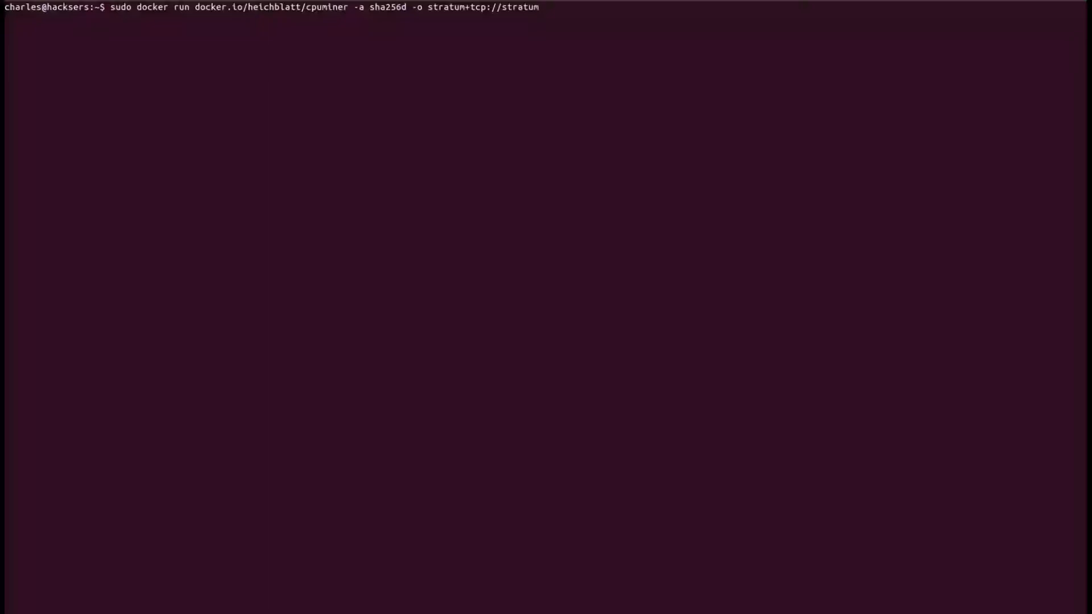
text(.)
text(slu)
text(sh)
text(pool)
text(.)
text(com)
text(:)
text(3333)
text(-O)
text( sy)
text(cora)
text(ge)
Start the heichblatt/cpuminer container mining sha256d on the slushpool stratum URL.
key(BackSpace)
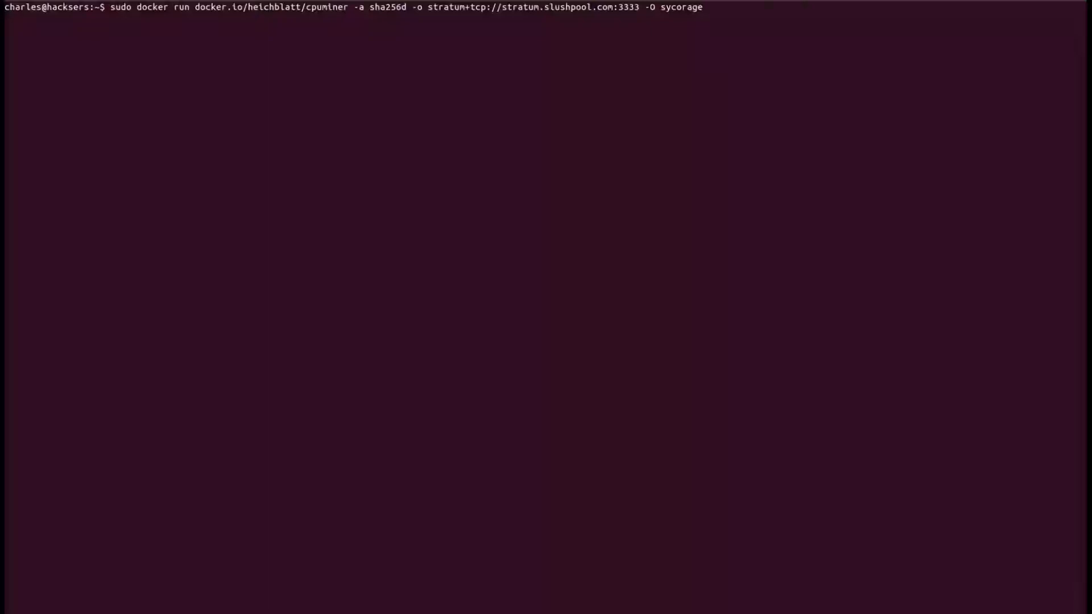
text(.)
text(than)
text(os)
text(:a)
text(ny)
key(Return)
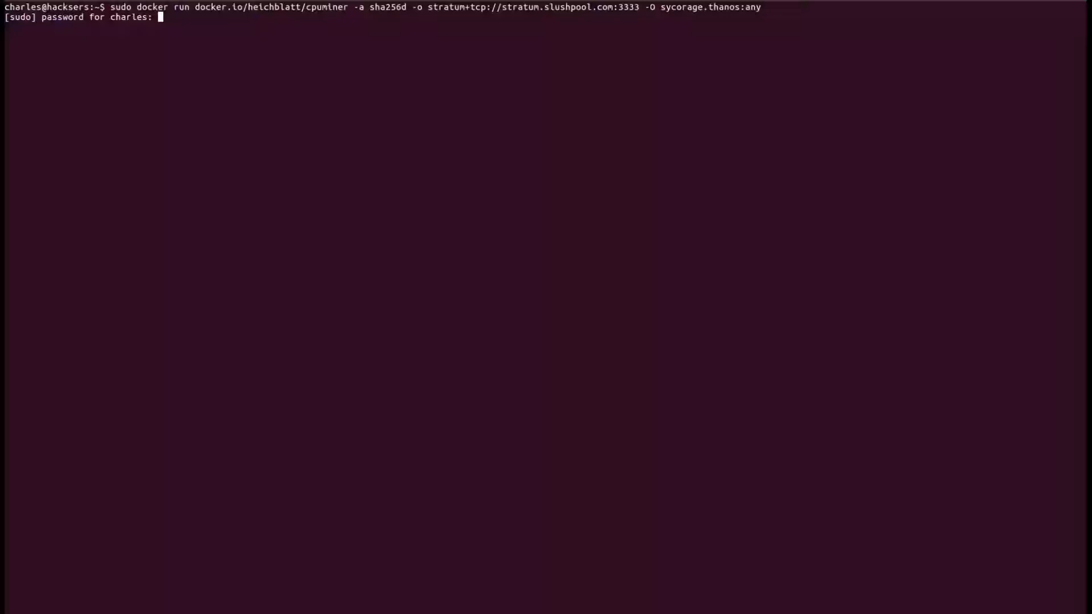
key(Return)
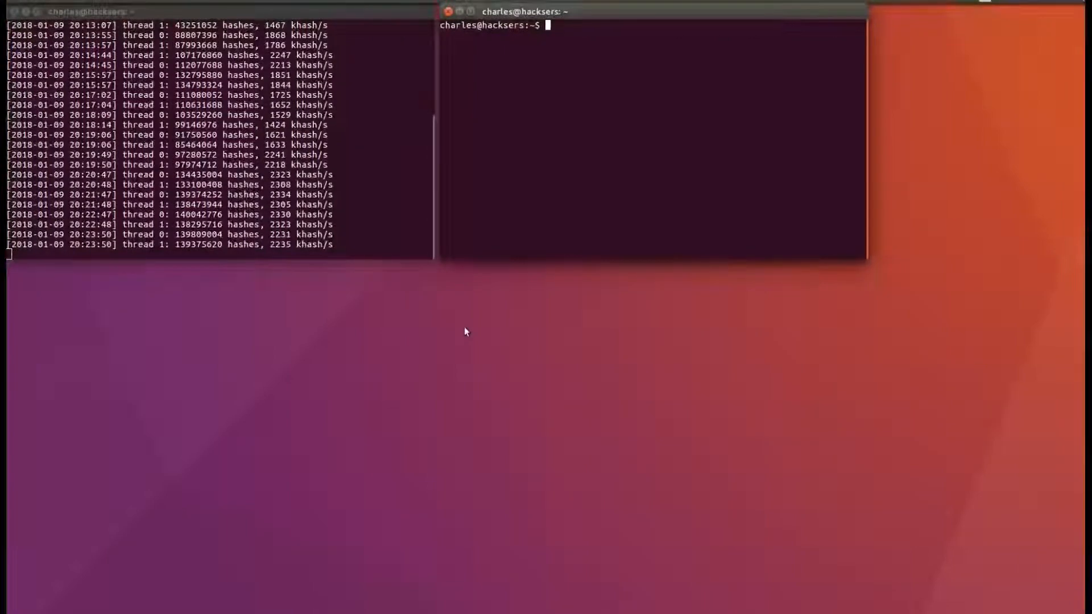
text(sudo)
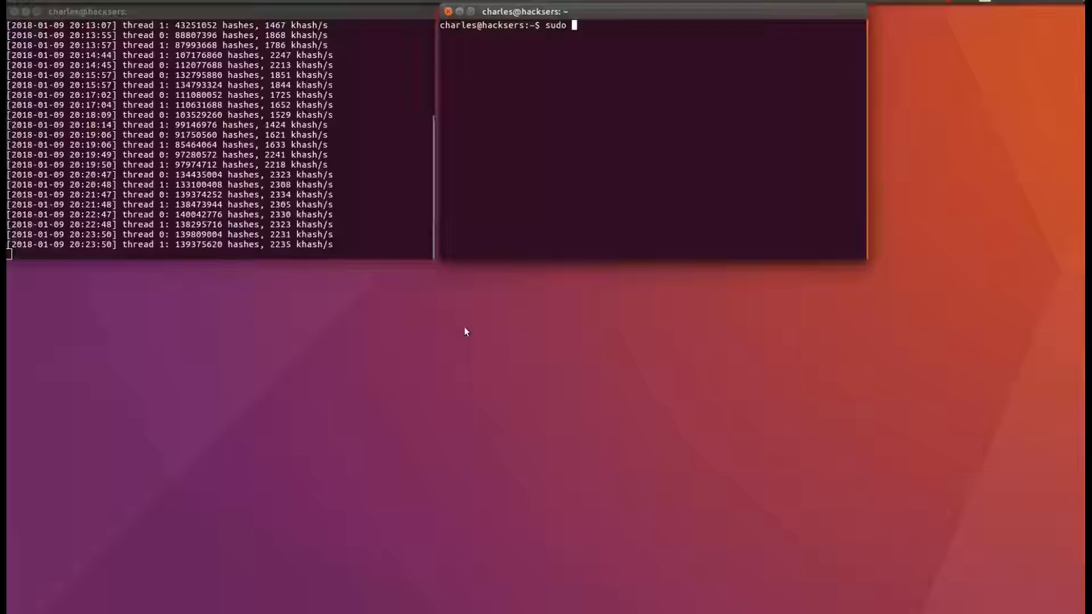
text( do)
text(cker )
text(ps)
Run 'sudo docker ps' in the second terminal, listing cpuminer container 660dab5ae5e1 up 12 minutes.
key(Return)
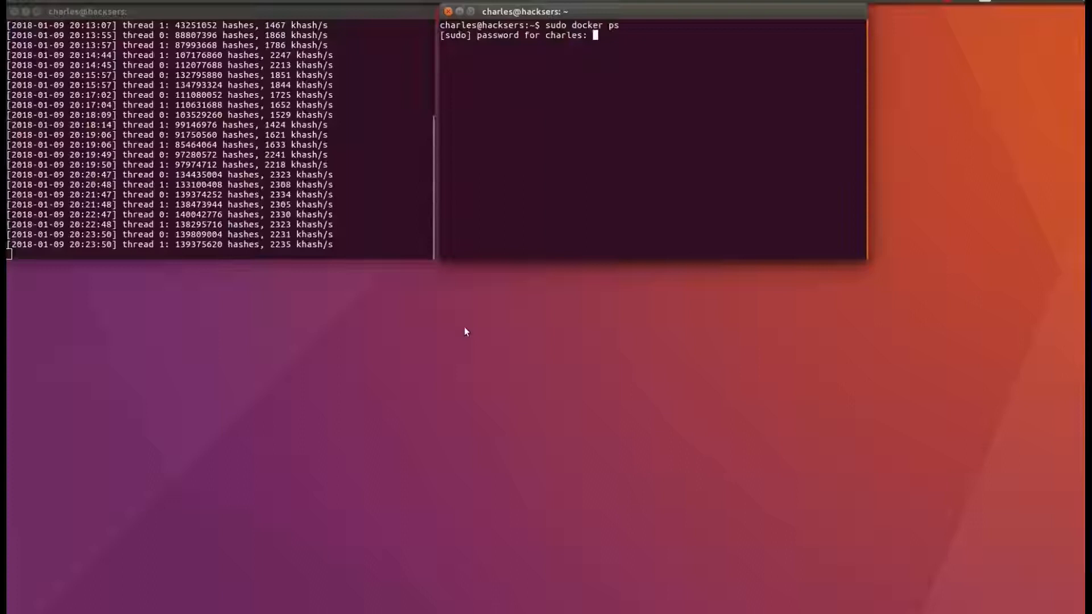
key(Return)
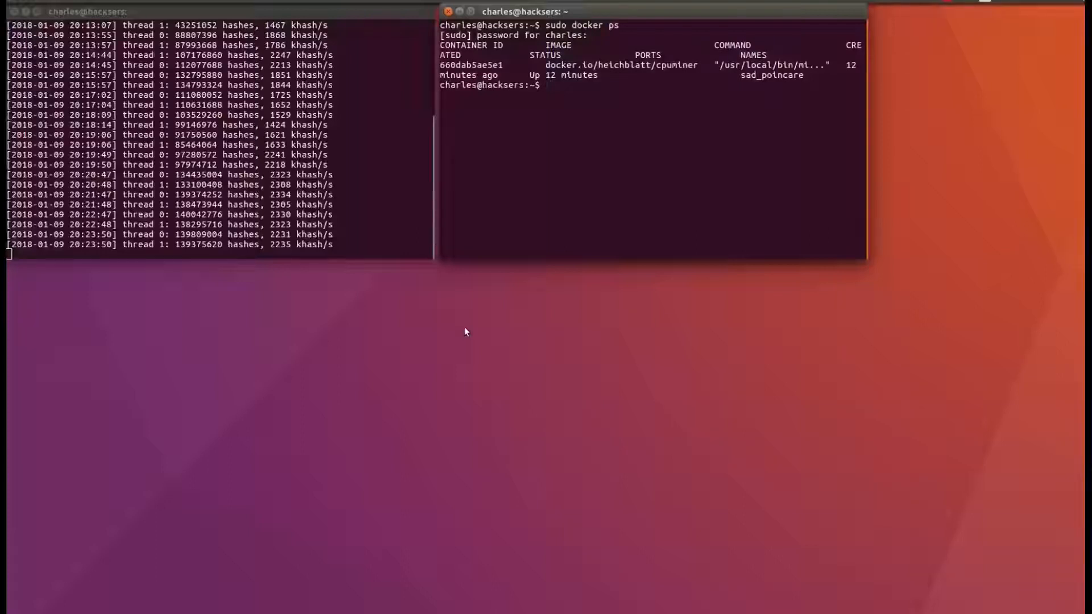
text(sud)
text(o)
text( doc)
text(ker )
text(stop)
text( 6)
text(60)
text(d)
text(a)
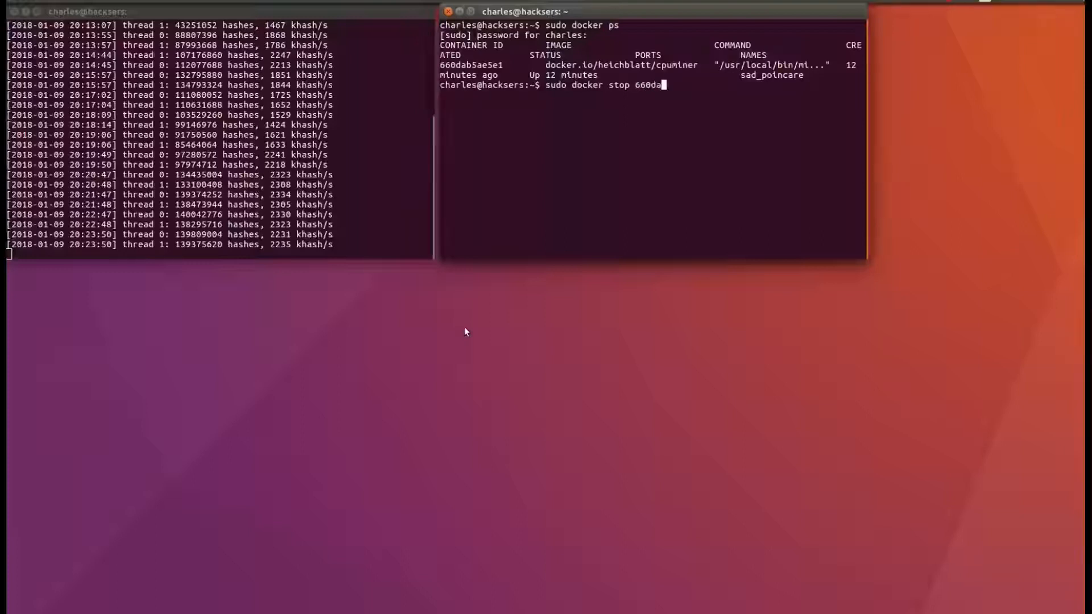
text(b)
text(5)
text(a)
text(e)
text(5)
text(e)
text(1)
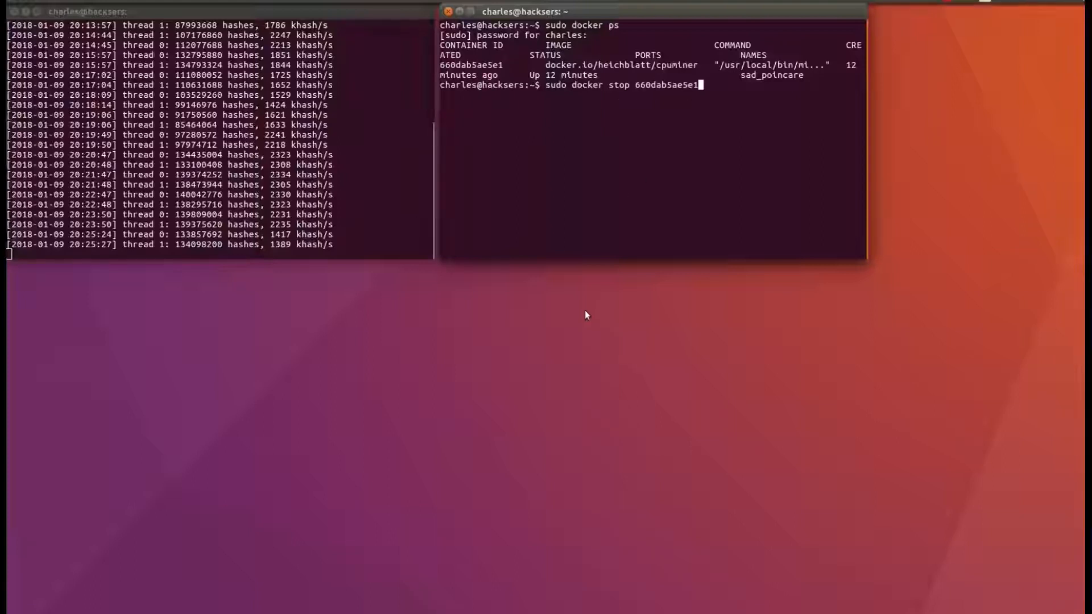
Stop the mining container with 'sudo docker stop 660dab5ae5e1'.
key(Return)
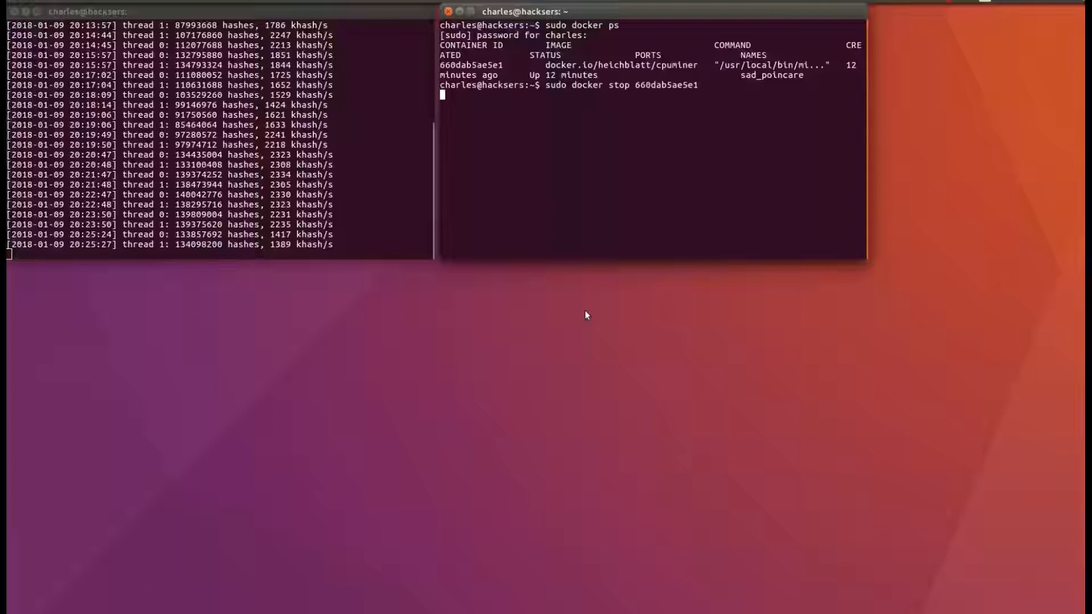